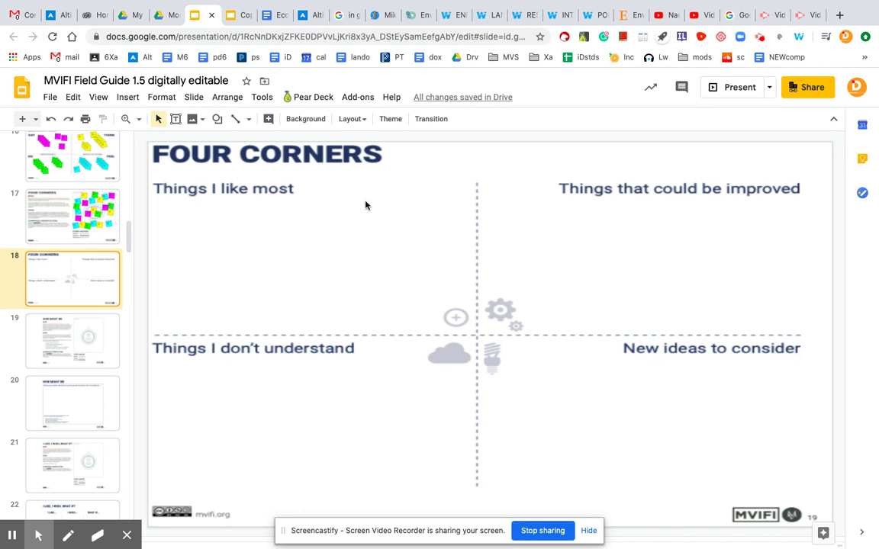
Step: Draw a small square text box under "Things I like most" and tilt it slightly counter-clockwise
{"action": "left_click", "coordinate": [177, 119]}
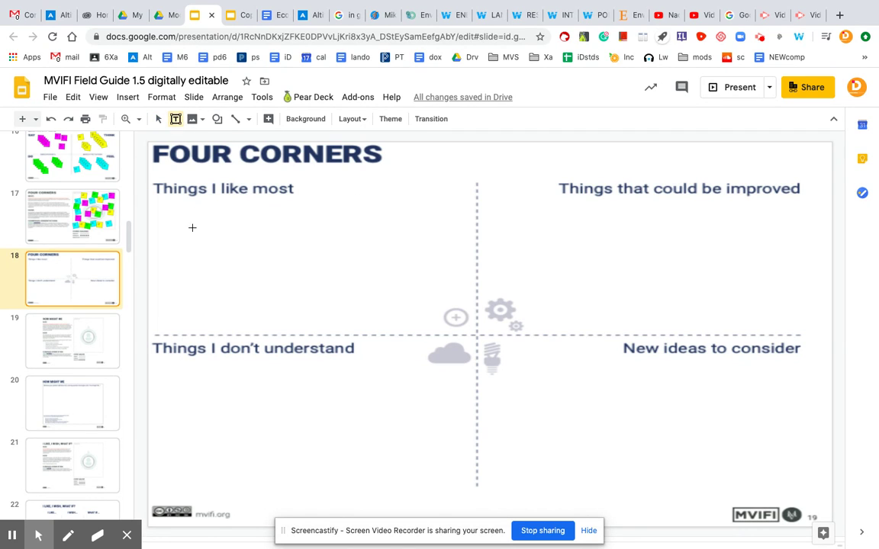
{"action": "left_click_drag", "start_coordinate": [193, 226], "coordinate": [224, 257]}
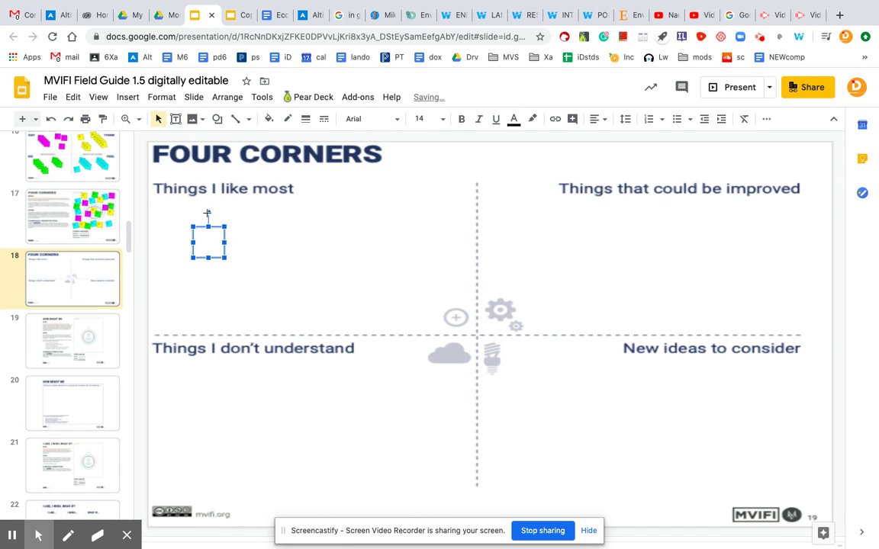
{"action": "left_click_drag", "start_coordinate": [207, 214], "coordinate": [204, 215]}
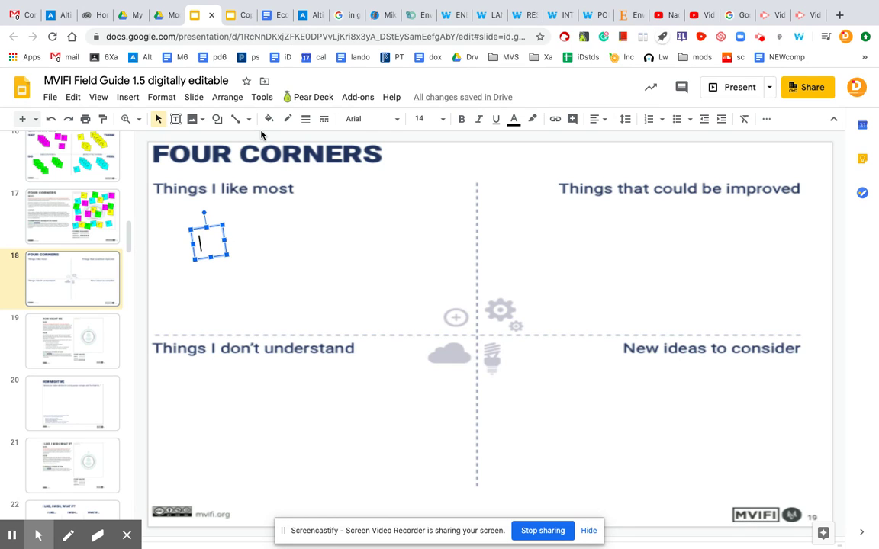
Step: Set the text box's font to Roboto at size 7
{"action": "left_click", "coordinate": [396, 121]}
{"action": "left_click", "coordinate": [396, 191]}
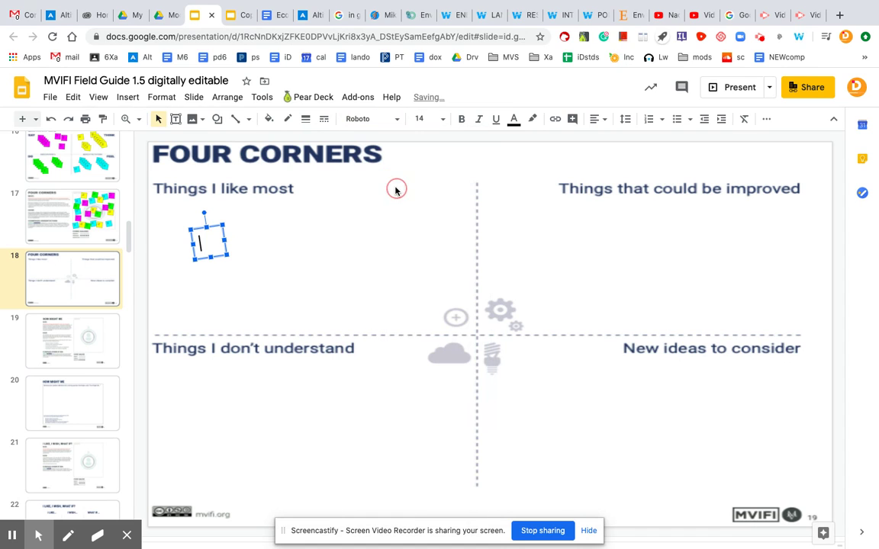
{"action": "left_click", "coordinate": [444, 120]}
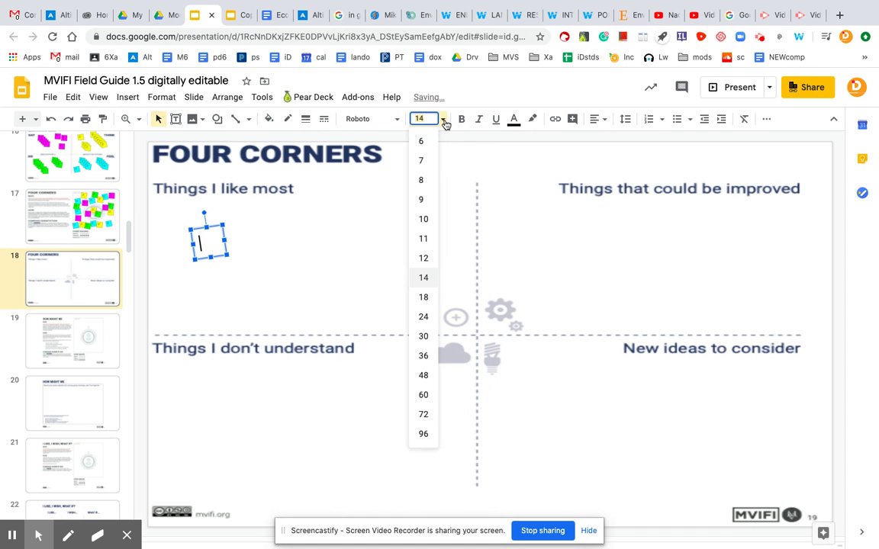
{"action": "left_click", "coordinate": [425, 181]}
{"action": "left_click", "coordinate": [442, 120]}
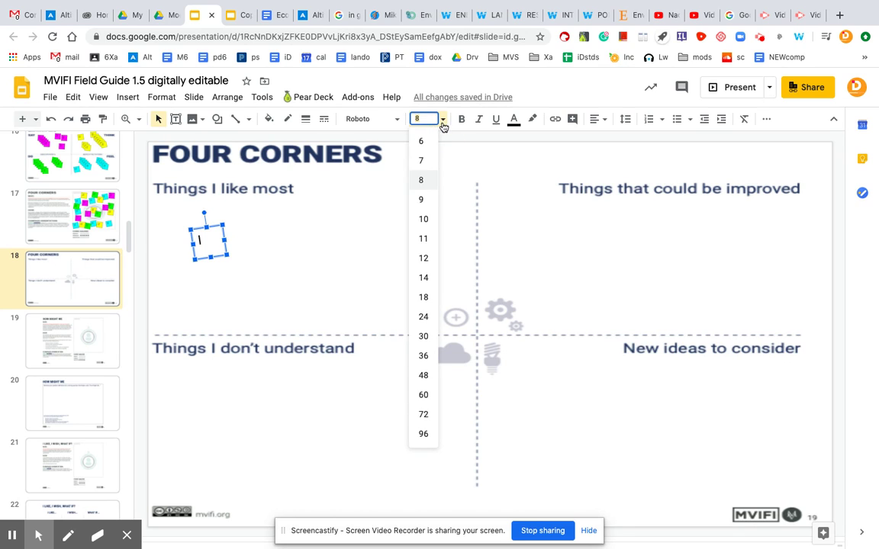
{"action": "left_click", "coordinate": [428, 161]}
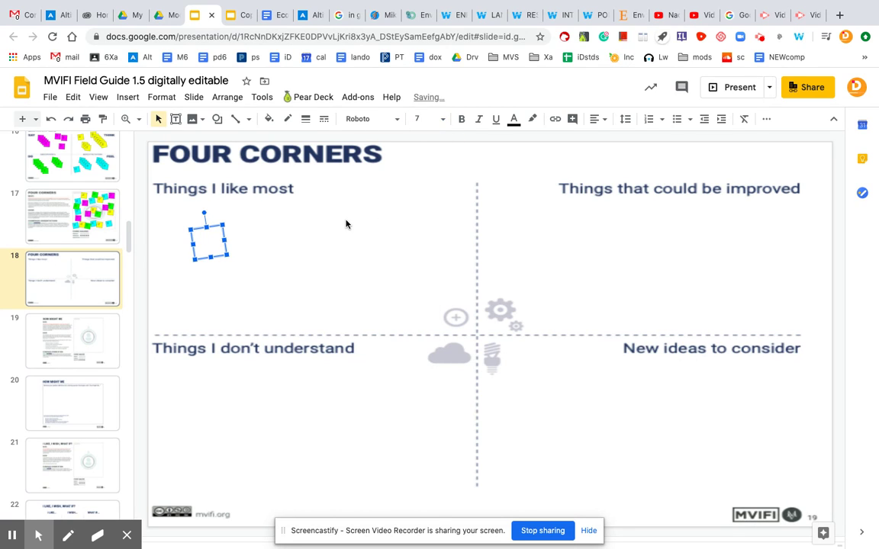
Step: Enter "Write here" in the tilted text box and reduce its text size to 6
{"action": "type", "text": "te here"}
{"action": "left_click", "coordinate": [442, 119]}
{"action": "left_click", "coordinate": [421, 160]}
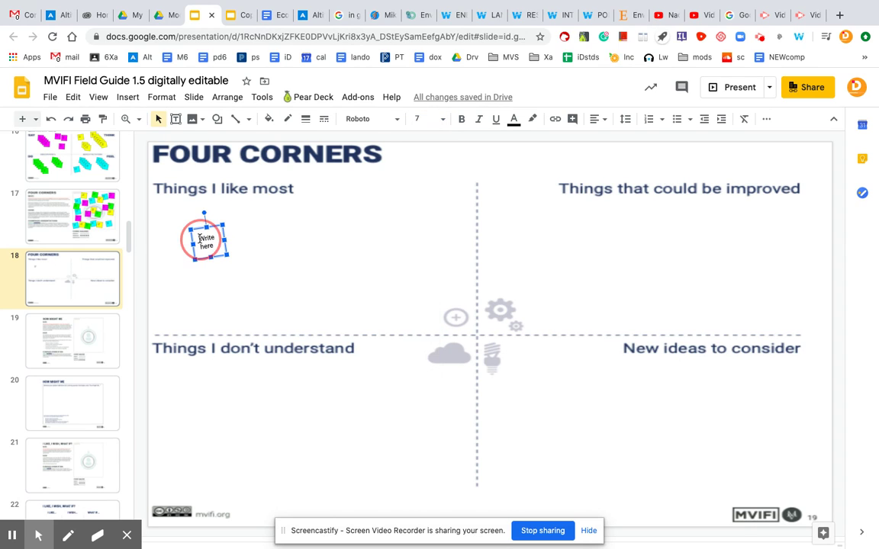
{"action": "left_click", "coordinate": [442, 119]}
{"action": "left_click", "coordinate": [423, 143]}
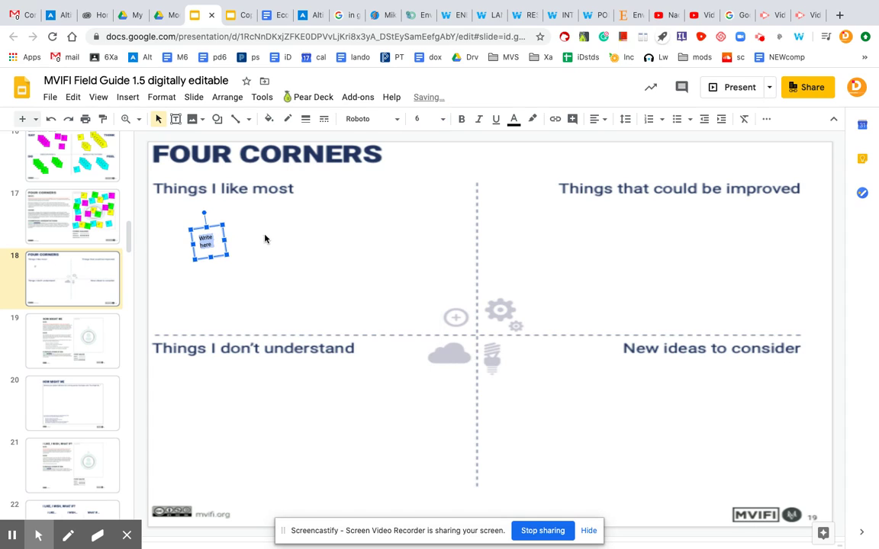
{"action": "left_click", "coordinate": [232, 250]}
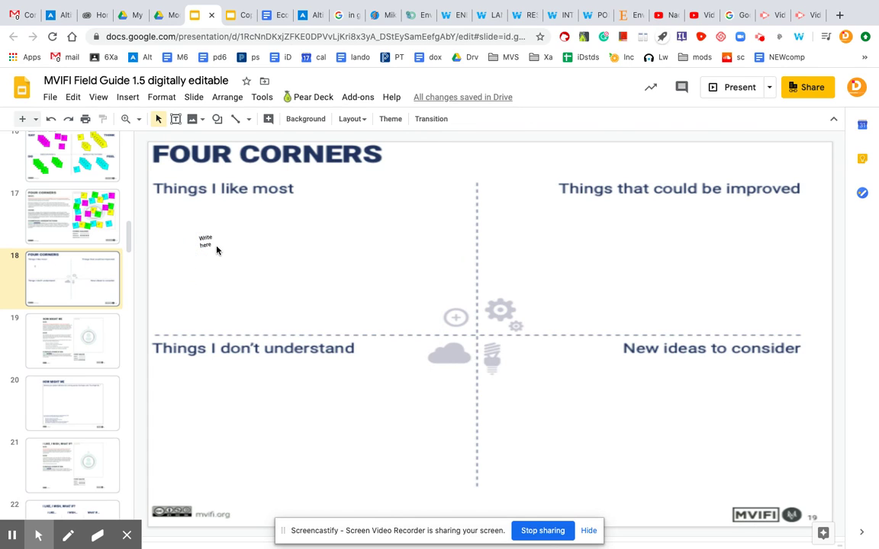
Step: Fill the "Write here" text box with bright yellow and give it a 1px border
{"action": "double_click", "coordinate": [207, 242]}
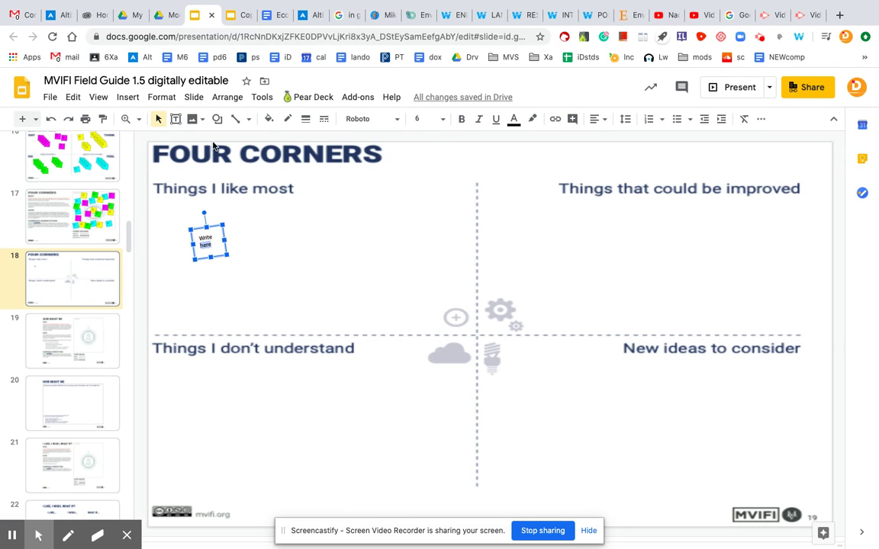
{"action": "left_click", "coordinate": [269, 119]}
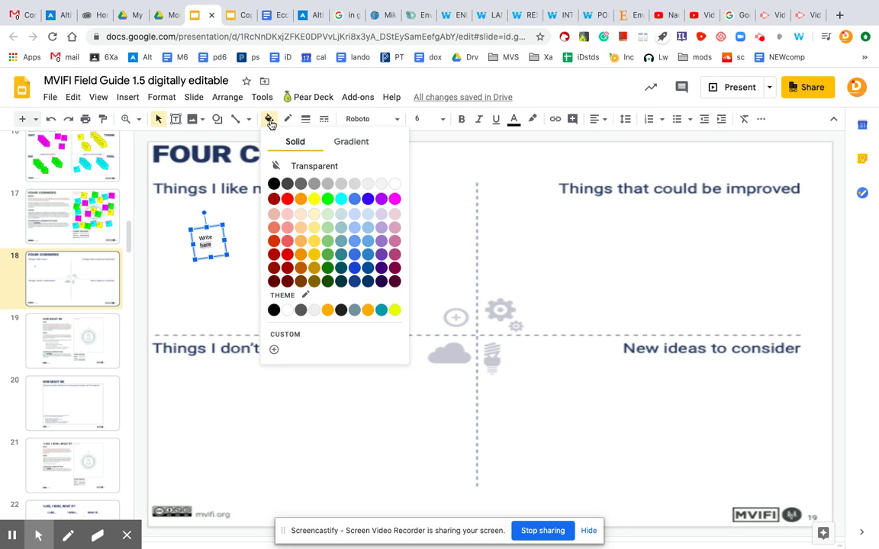
{"action": "left_click", "coordinate": [314, 200]}
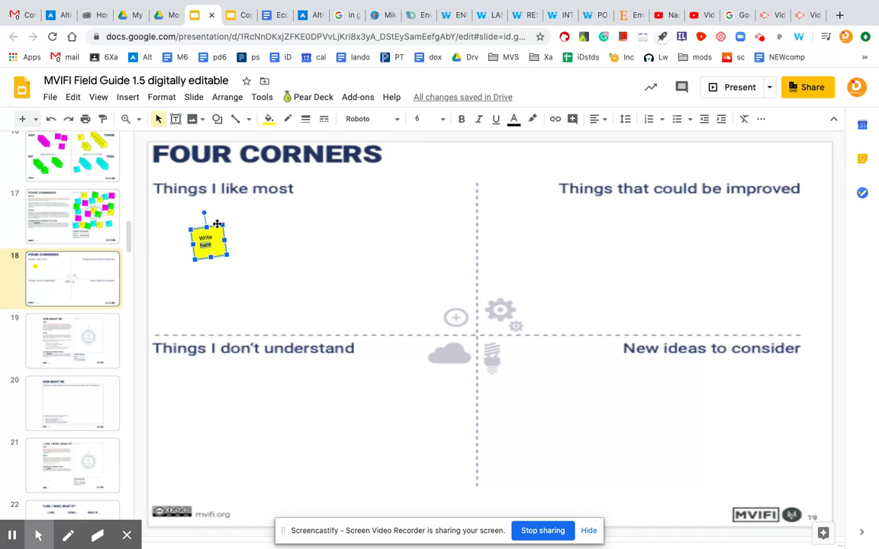
{"action": "left_click", "coordinate": [305, 121]}
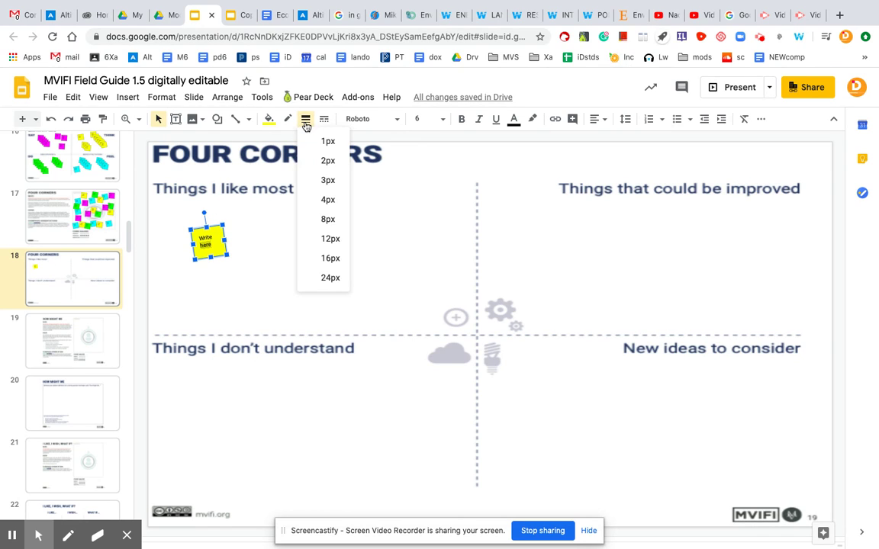
{"action": "left_click", "coordinate": [323, 142]}
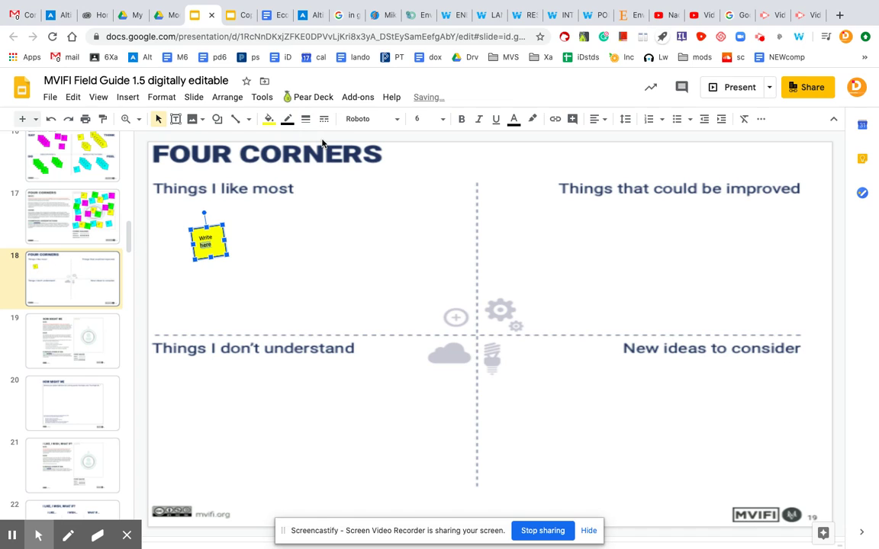
{"action": "left_click", "coordinate": [288, 190]}
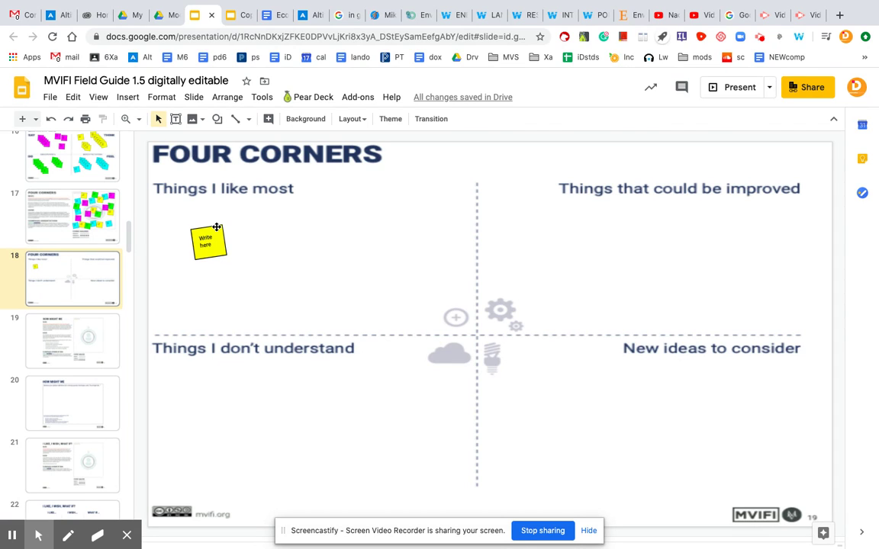
Step: Copy the yellow sticky note and paste four duplicates in the "Things I like most" quadrant
{"action": "left_click", "coordinate": [216, 227]}
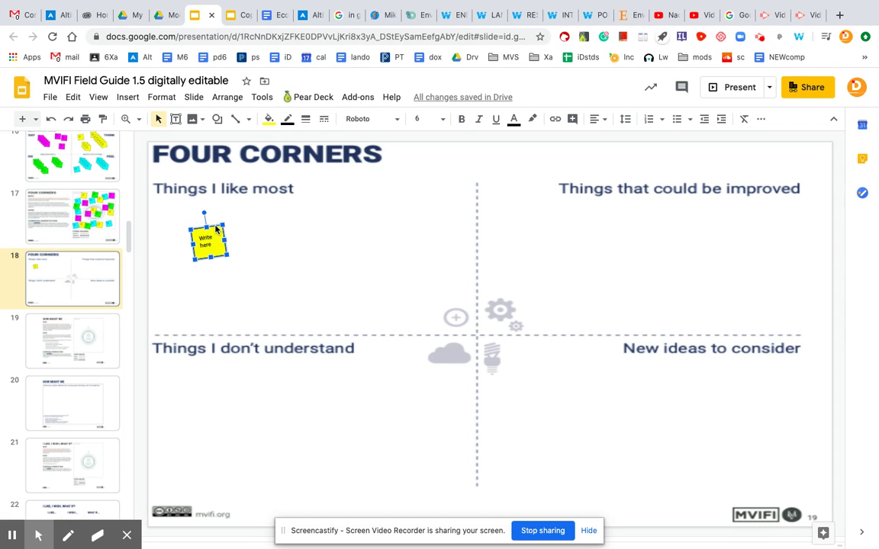
{"action": "right_click", "coordinate": [217, 229]}
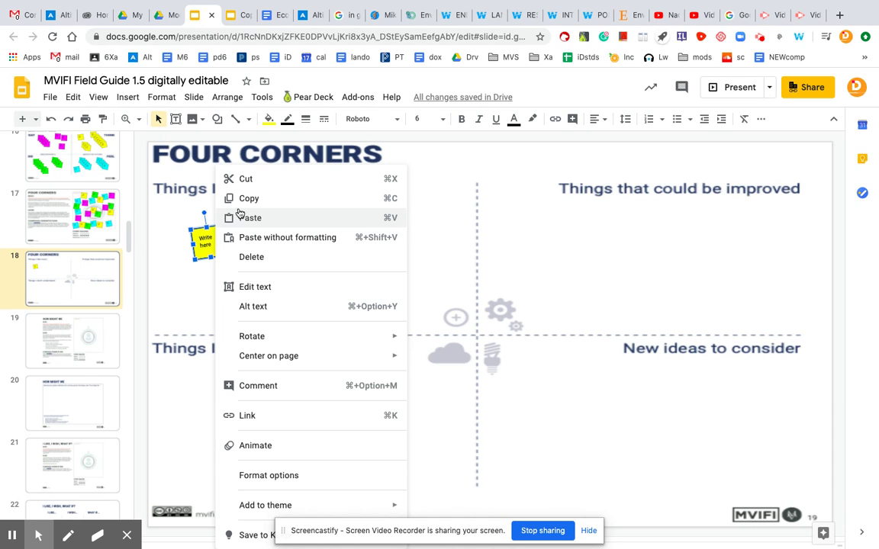
{"action": "left_click", "coordinate": [245, 201]}
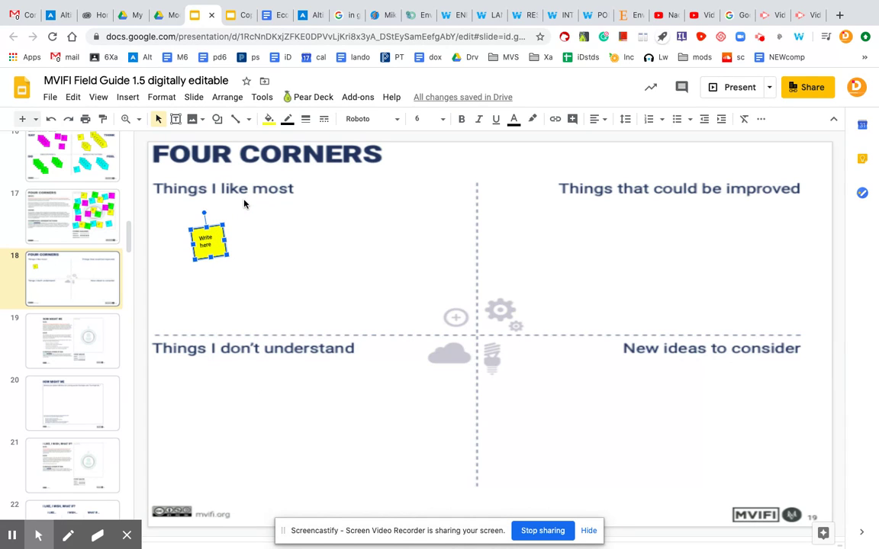
{"action": "left_click", "coordinate": [273, 222]}
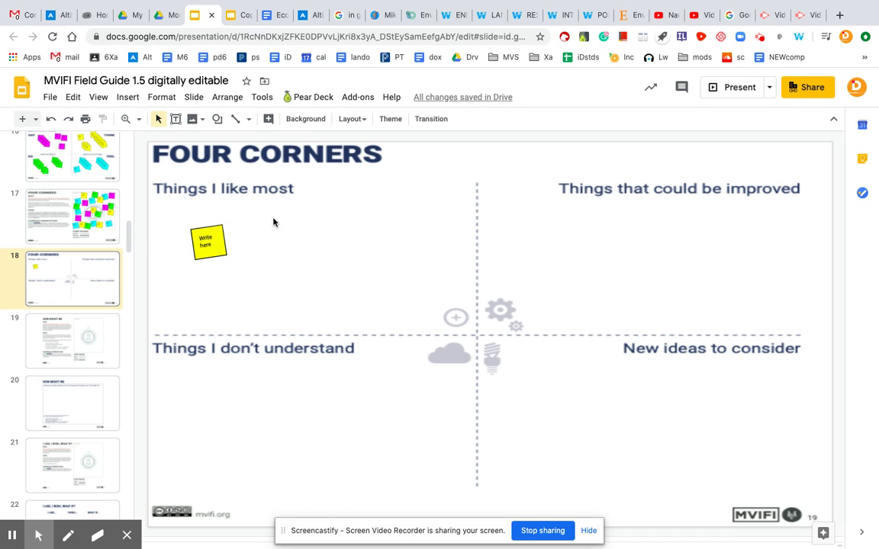
{"action": "key", "text": "ctrl+v"}
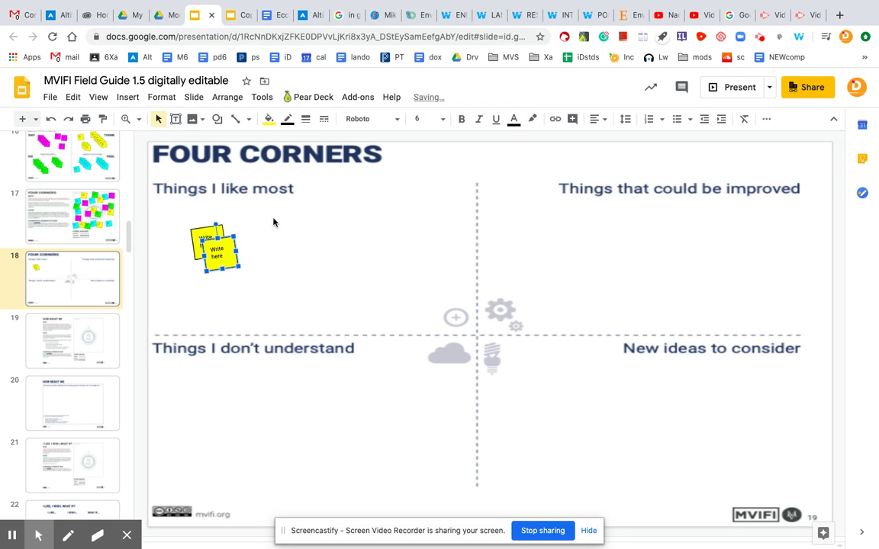
{"action": "key", "text": "ctrl+v"}
{"action": "key", "text": "ctrl+v"}
{"action": "key", "text": "ctrl+v"}
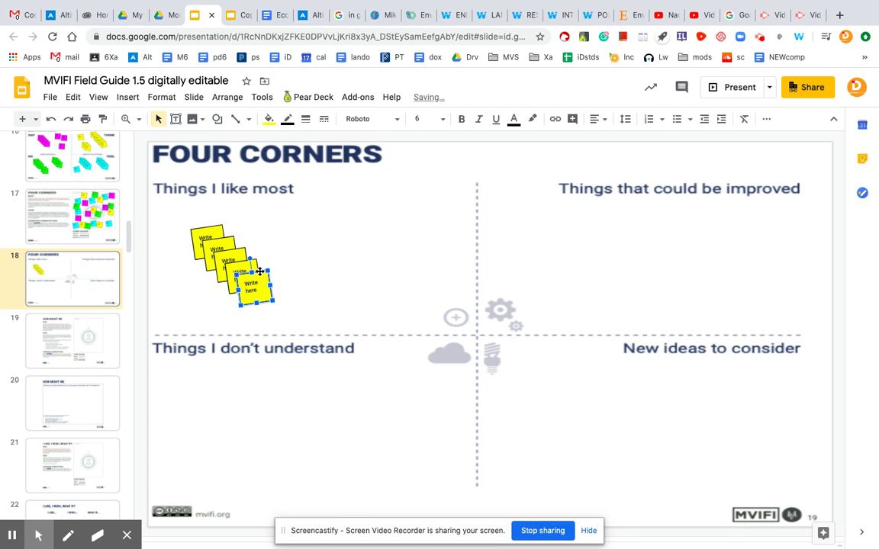
Step: Move the last pasted note up beside the heading, paste two more, and move the newest one farther right along the quadrant's upper edge
{"action": "left_click_drag", "start_coordinate": [260, 271], "coordinate": [286, 206]}
{"action": "key", "text": "ctrl+v"}
{"action": "key", "text": "ctrl+v"}
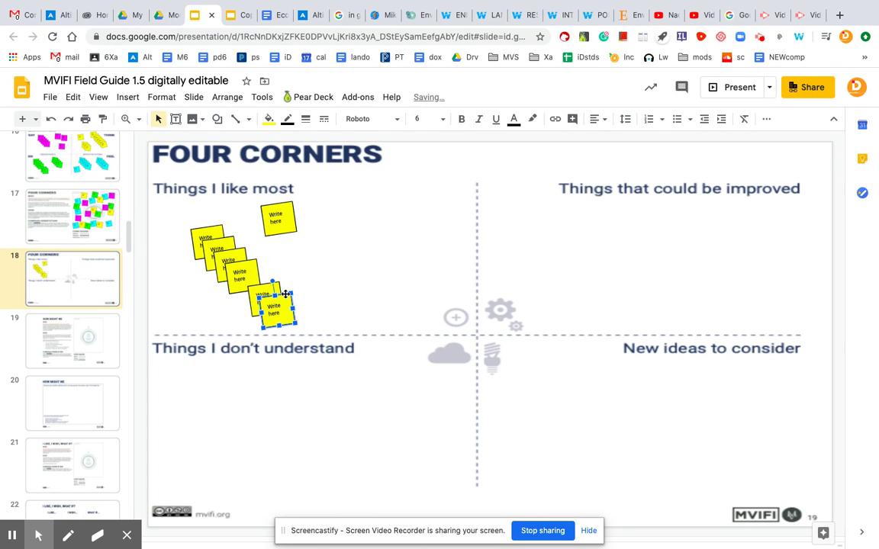
{"action": "left_click_drag", "start_coordinate": [286, 294], "coordinate": [336, 197]}
Step: Copy the yellow note at the upper right of "Things I like most" and paste five duplicates
{"action": "left_click", "coordinate": [338, 196]}
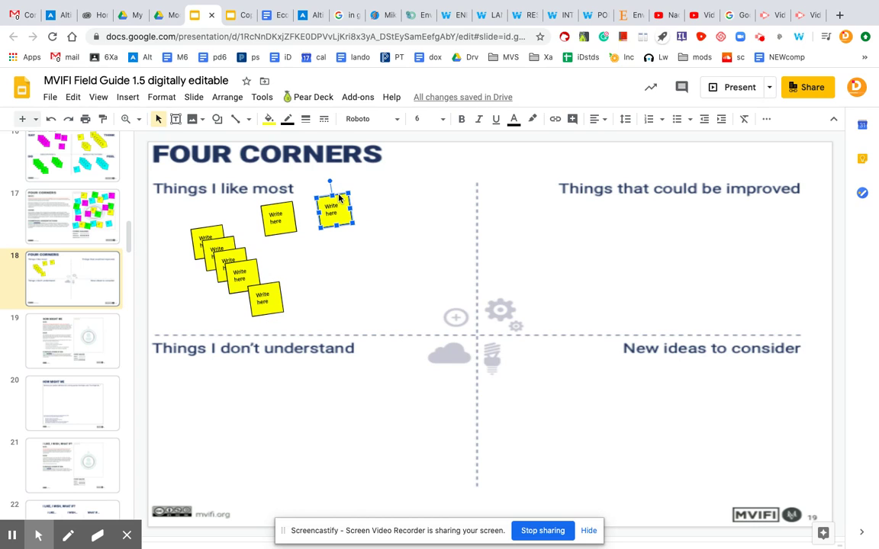
{"action": "right_click", "coordinate": [339, 197]}
{"action": "left_click", "coordinate": [355, 178]}
{"action": "key", "text": "ctrl+v"}
{"action": "key", "text": "ctrl+v"}
{"action": "key", "text": "ctrl+v"}
{"action": "key", "text": "ctrl+v"}
{"action": "key", "text": "ctrl+v"}
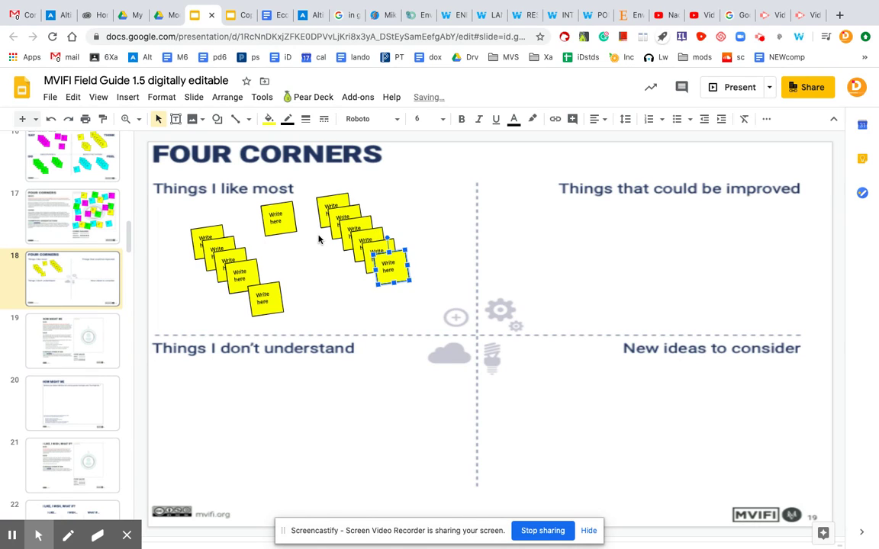
{"action": "left_click", "coordinate": [318, 242]}
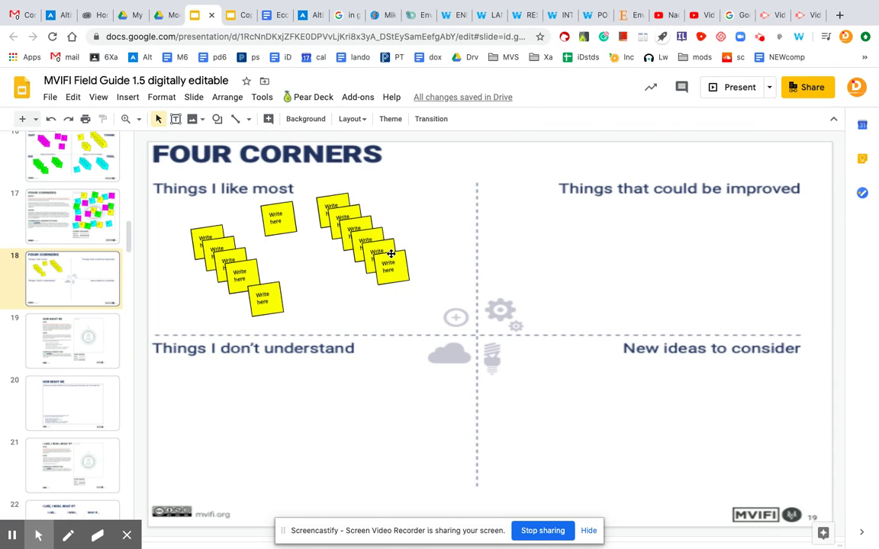
Step: Move the last pasted note into "Things that could be improved", tilted slightly clockwise, and fill it with bright green
{"action": "left_click_drag", "start_coordinate": [391, 253], "coordinate": [555, 206]}
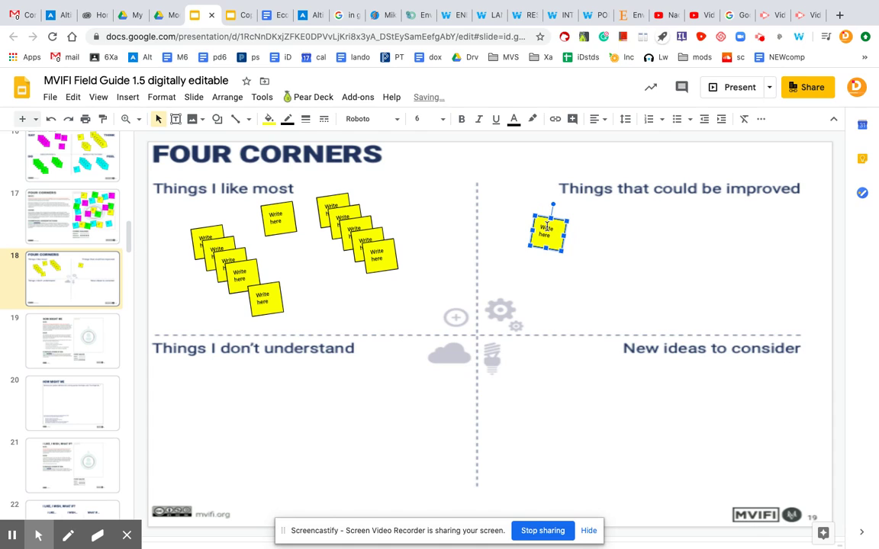
{"action": "left_click", "coordinate": [270, 120]}
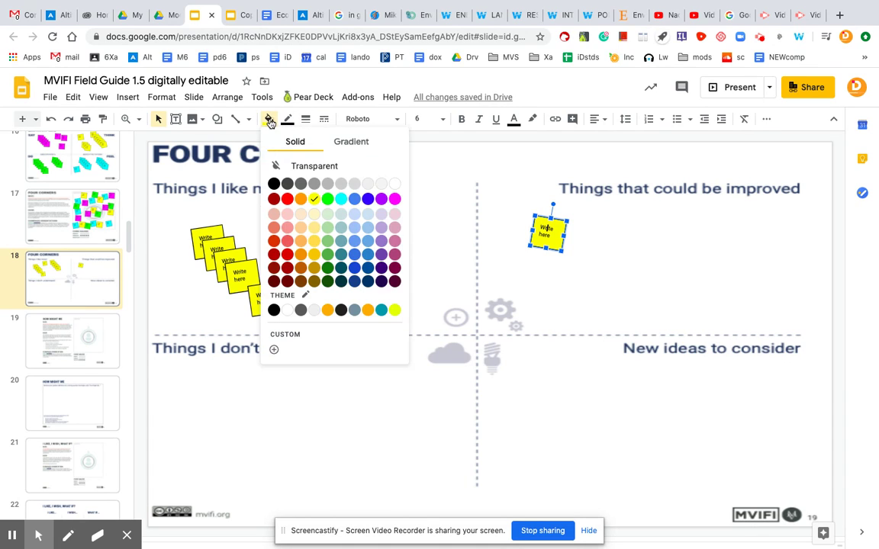
{"action": "left_click", "coordinate": [329, 200]}
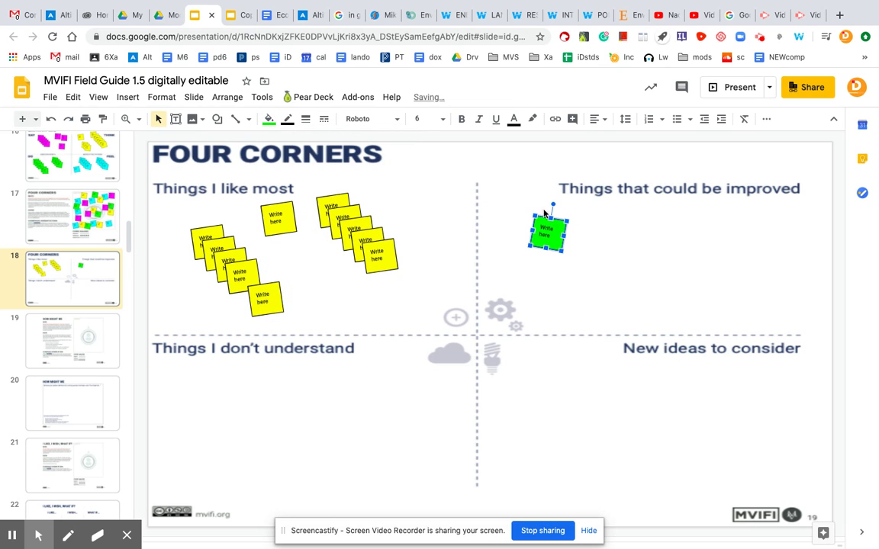
{"action": "right_click", "coordinate": [542, 221]}
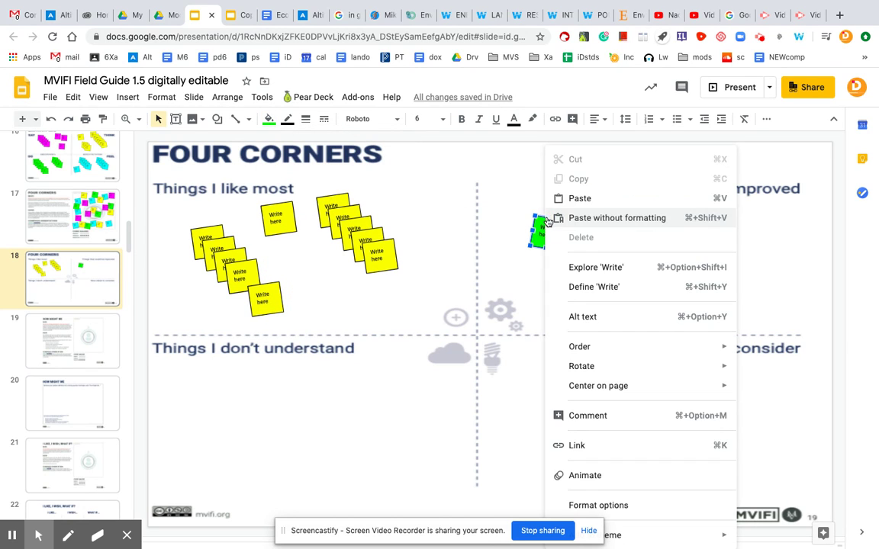
{"action": "key", "text": "Escape"}
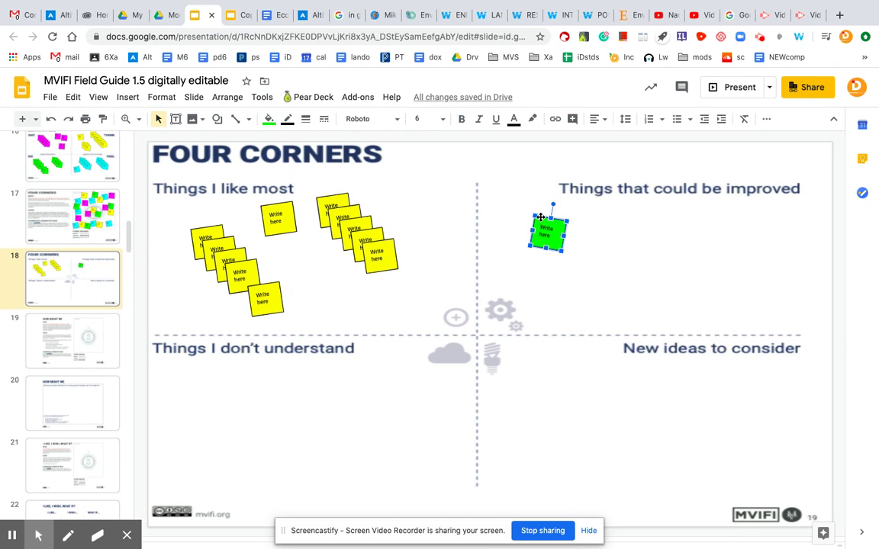
{"action": "right_click", "coordinate": [540, 217]}
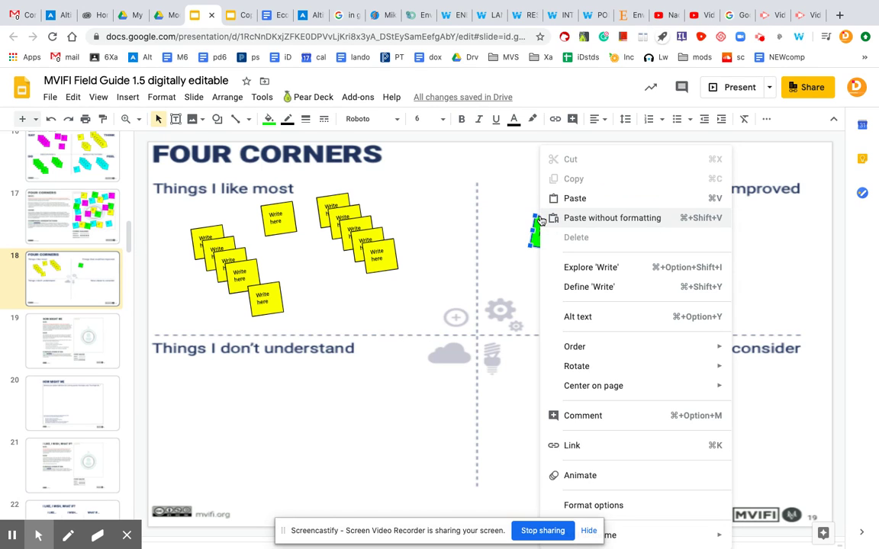
{"action": "key", "text": "Escape"}
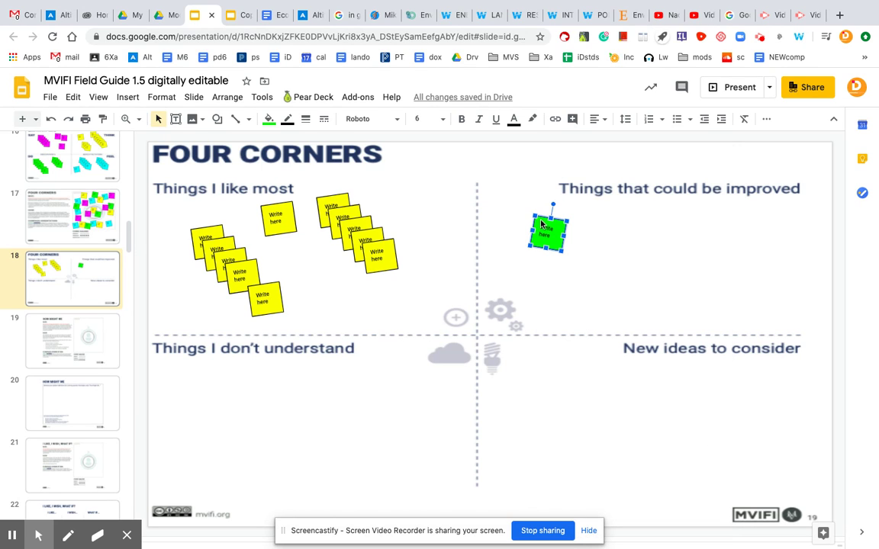
Step: Straighten the green note in "Things that could be improved", copy it, and paste four duplicates
{"action": "left_click_drag", "start_coordinate": [541, 221], "coordinate": [548, 202]}
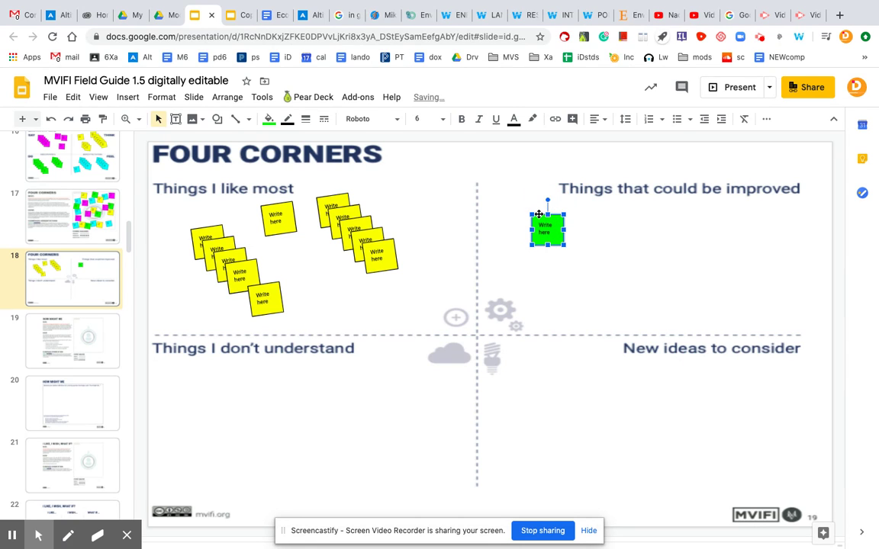
{"action": "right_click", "coordinate": [539, 215]}
{"action": "left_click", "coordinate": [556, 179]}
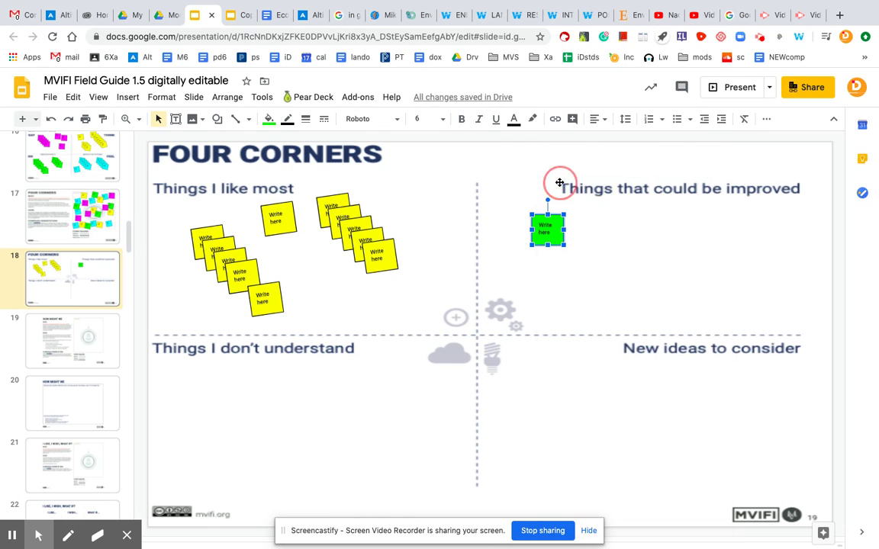
{"action": "key", "text": "ctrl+v"}
{"action": "key", "text": "ctrl+v"}
{"action": "key", "text": "ctrl+v"}
{"action": "key", "text": "ctrl+v"}
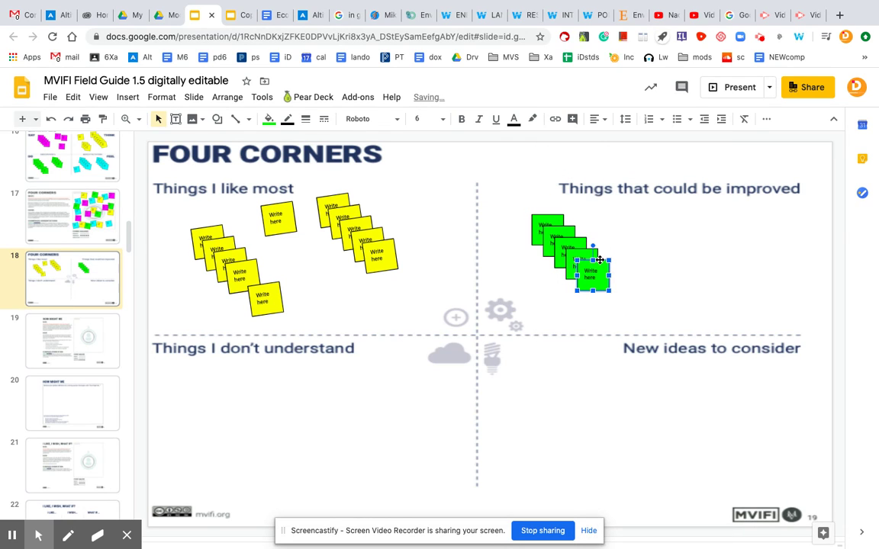
Step: Move the last pasted green note beneath the middle of the "Things that could be improved" heading, copy it, and paste four duplicates there
{"action": "left_click_drag", "start_coordinate": [600, 260], "coordinate": [658, 213]}
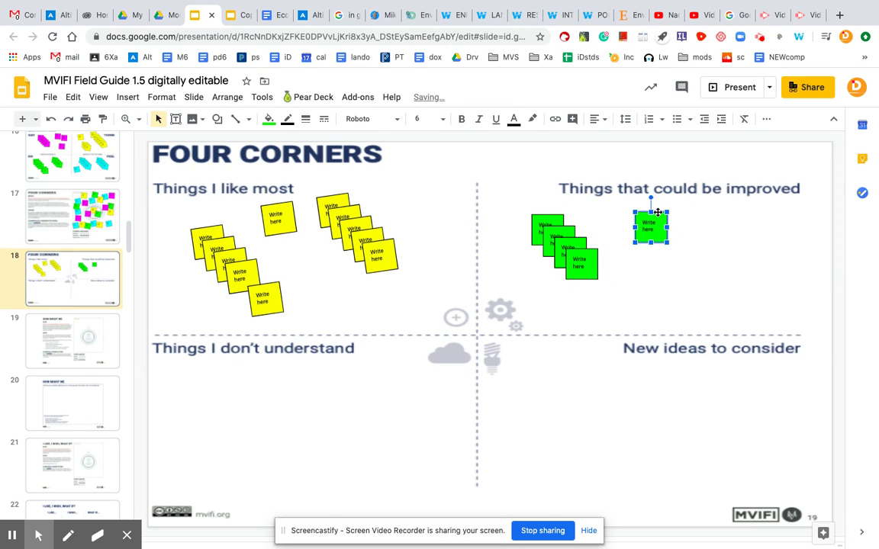
{"action": "right_click", "coordinate": [658, 213]}
{"action": "left_click", "coordinate": [687, 176]}
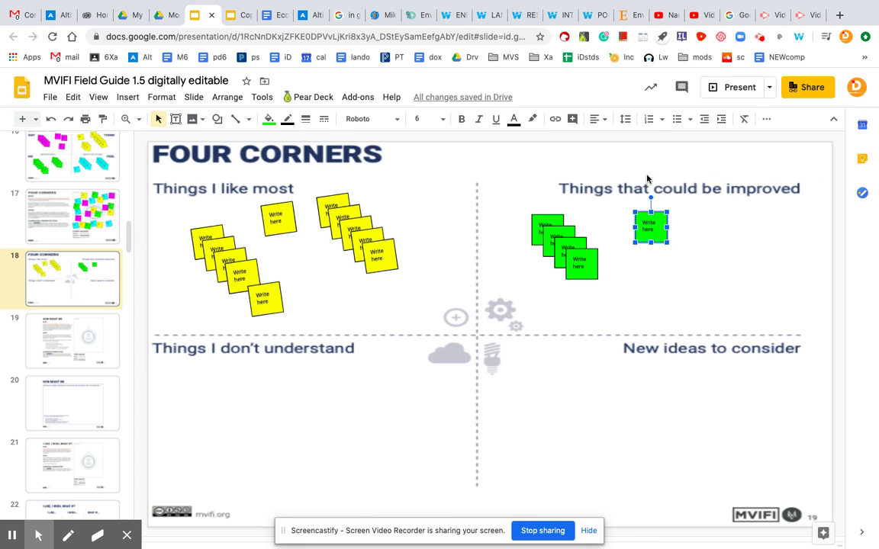
{"action": "key", "text": "ctrl+v"}
{"action": "key", "text": "ctrl+v"}
{"action": "key", "text": "ctrl+v"}
{"action": "key", "text": "ctrl+v"}
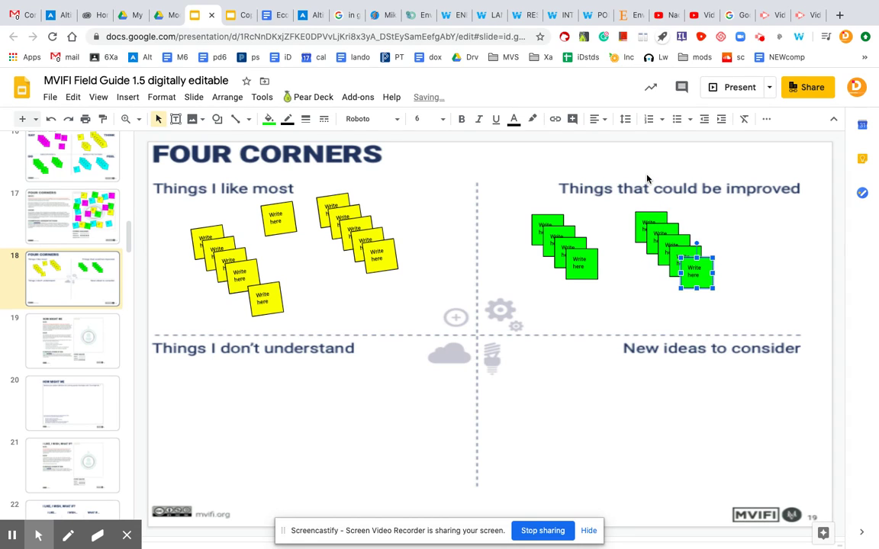
Step: Move one green note from the second stack into "New ideas to consider", tilt it slightly clockwise, and fill it with cyan
{"action": "left_click", "coordinate": [641, 210]}
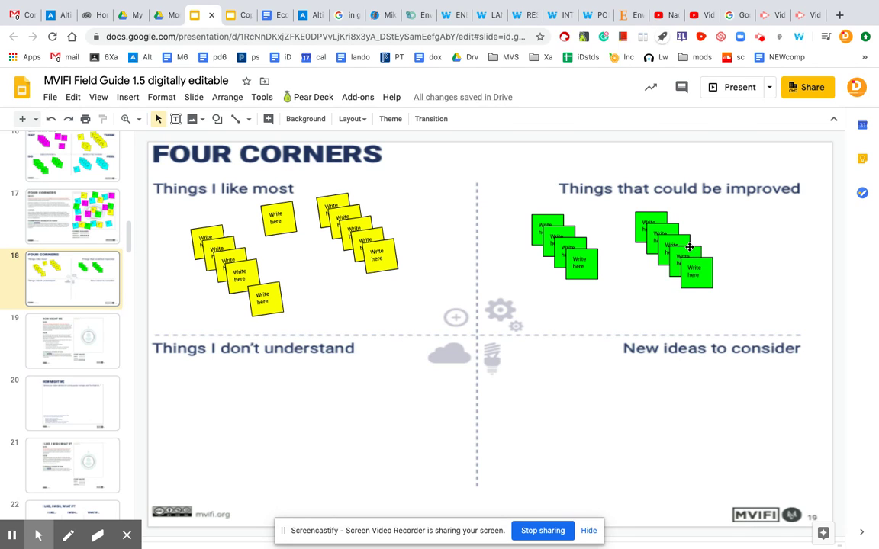
{"action": "left_click_drag", "start_coordinate": [689, 248], "coordinate": [567, 369]}
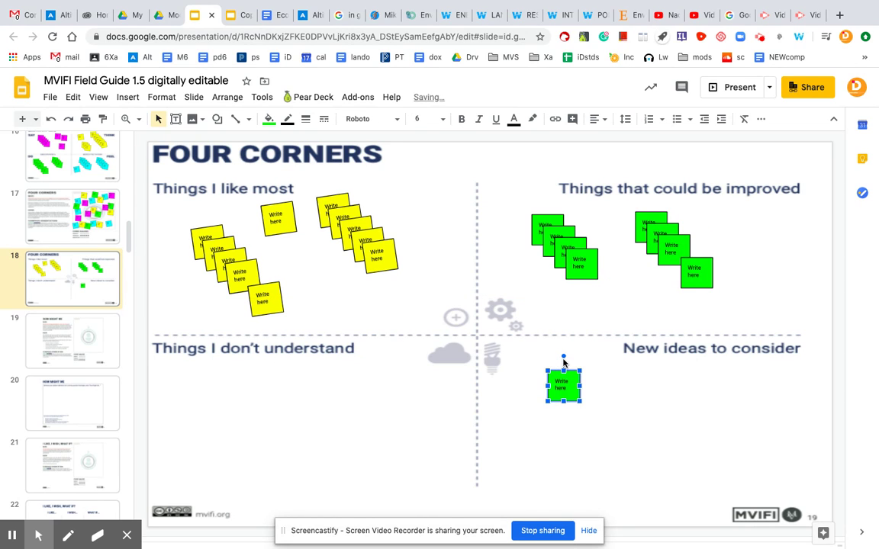
{"action": "left_click_drag", "start_coordinate": [563, 356], "coordinate": [569, 357]}
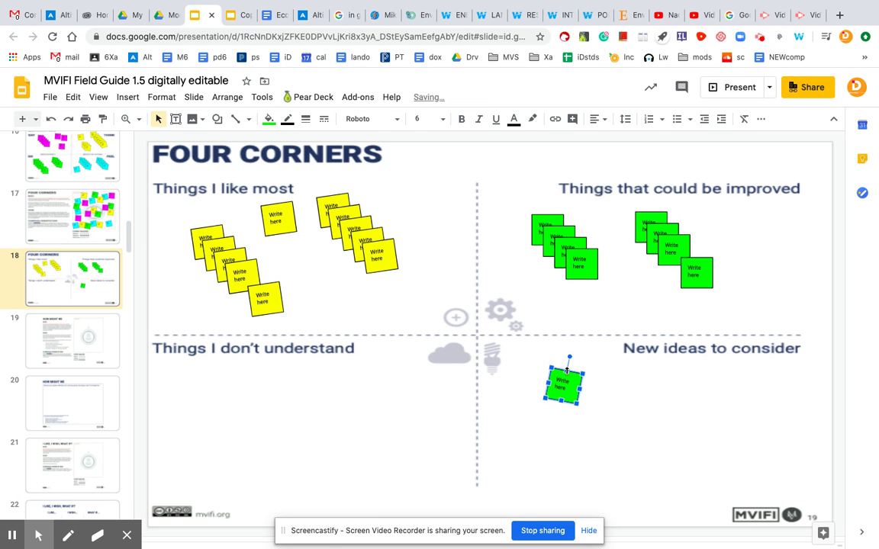
{"action": "left_click", "coordinate": [269, 122]}
{"action": "left_click", "coordinate": [341, 199]}
Step: Copy the cyan note in "New ideas to consider" and paste five duplicates
{"action": "right_click", "coordinate": [575, 372]}
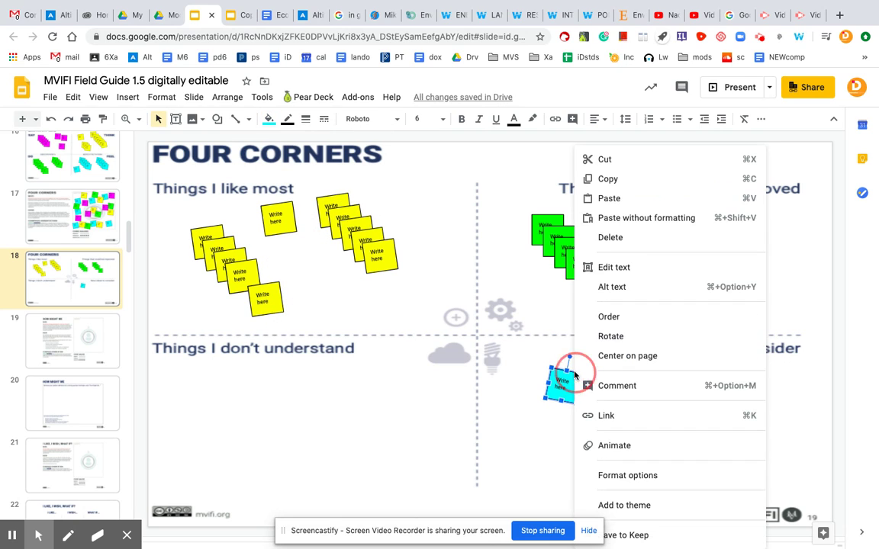
{"action": "left_click", "coordinate": [603, 180]}
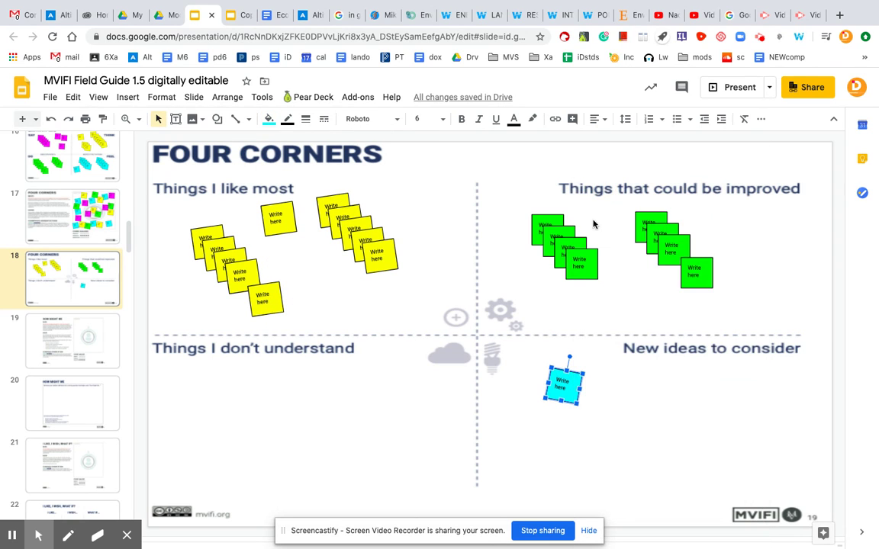
{"action": "key", "text": "ctrl+v"}
{"action": "key", "text": "ctrl+v"}
{"action": "key", "text": "ctrl+v"}
{"action": "key", "text": "ctrl+v"}
{"action": "key", "text": "ctrl+v"}
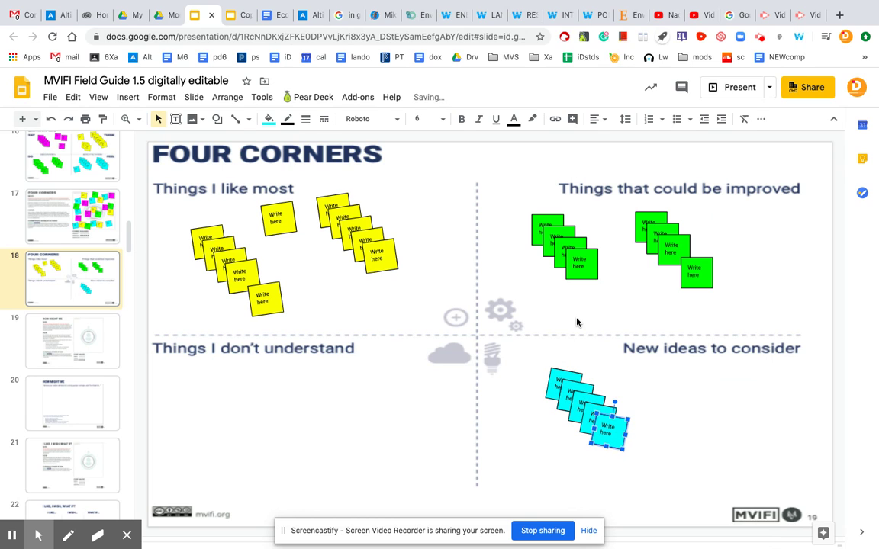
Step: Move one cyan note out of the stack to just below the "New ideas to consider" heading, copy it, and paste four duplicates
{"action": "left_click", "coordinate": [602, 418]}
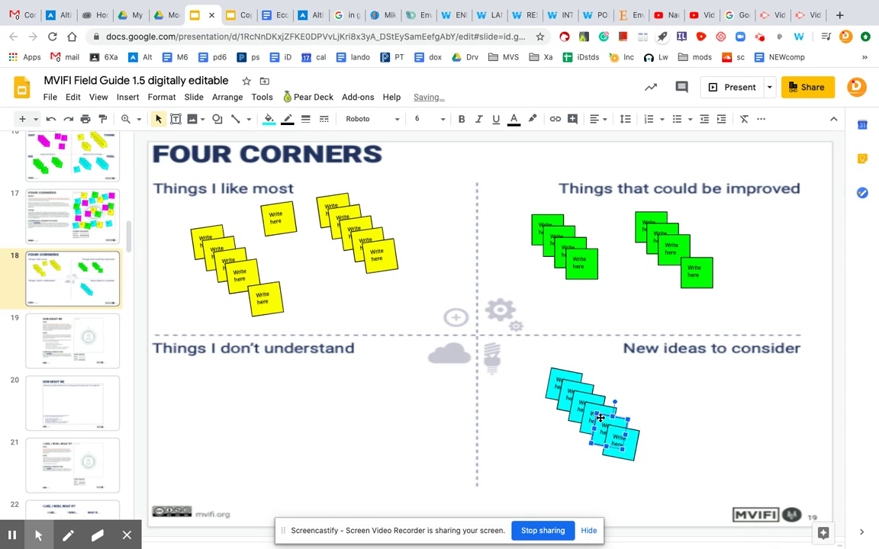
{"action": "left_click_drag", "start_coordinate": [602, 418], "coordinate": [678, 373]}
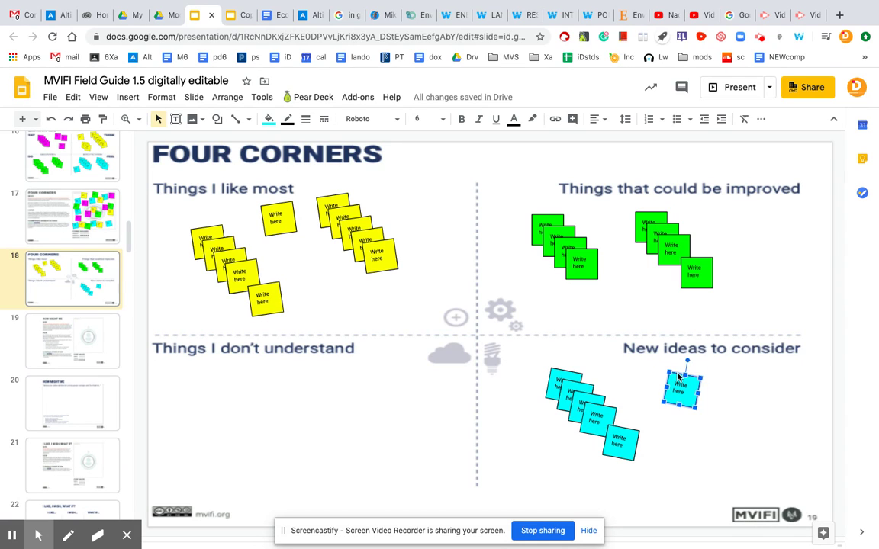
{"action": "right_click", "coordinate": [677, 375]}
{"action": "left_click", "coordinate": [701, 175]}
{"action": "key", "text": "ctrl+v"}
{"action": "key", "text": "ctrl+v"}
{"action": "key", "text": "ctrl+v"}
{"action": "key", "text": "ctrl+v"}
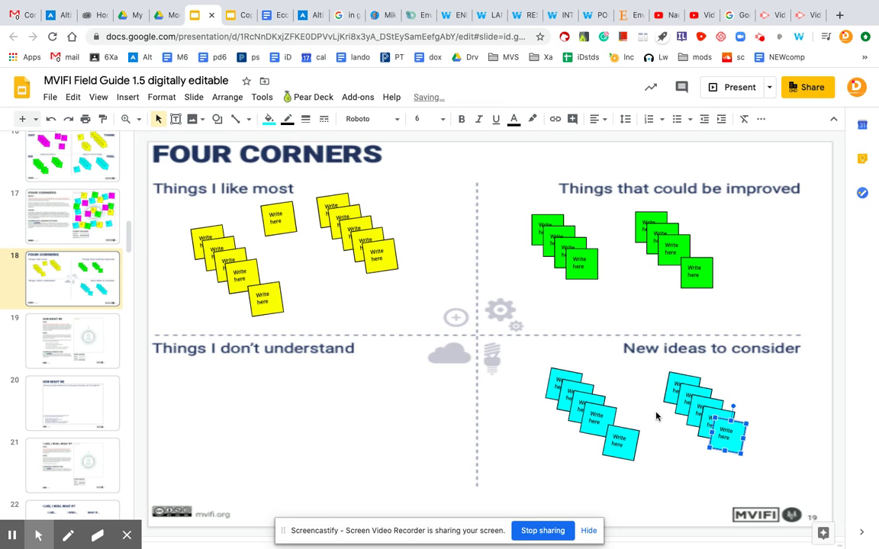
Step: Move one cyan note from the second stack into "Things I don't understand", tilted slightly counterclockwise, and fill it with magenta
{"action": "left_click", "coordinate": [697, 397]}
{"action": "left_click_drag", "start_coordinate": [698, 397], "coordinate": [208, 368]}
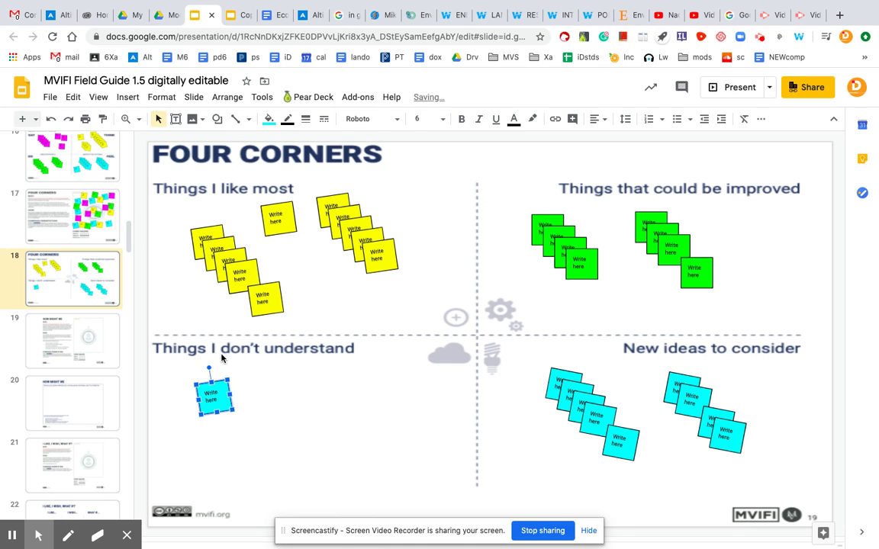
{"action": "left_click", "coordinate": [268, 120]}
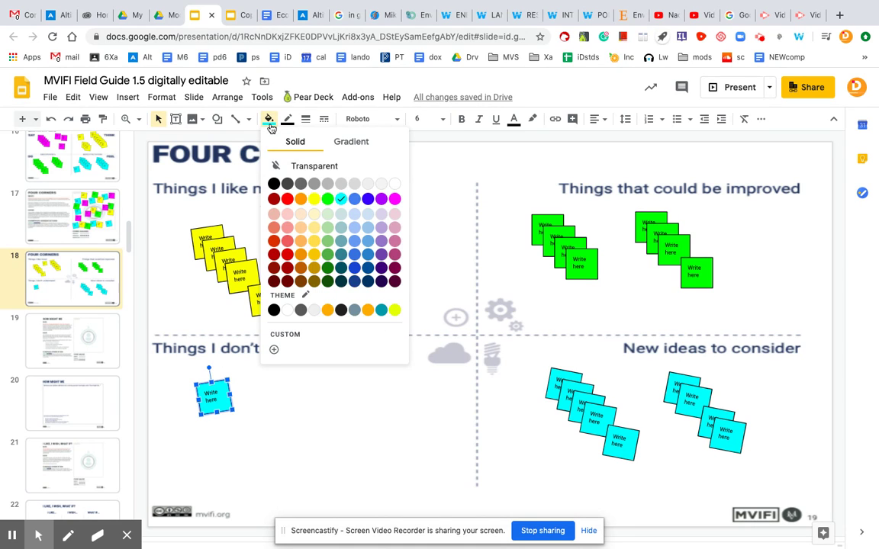
{"action": "left_click", "coordinate": [395, 198]}
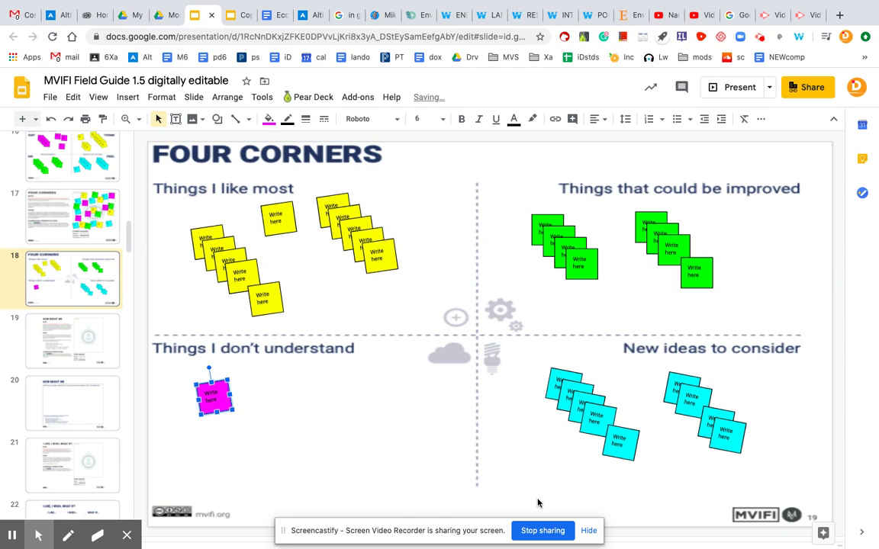